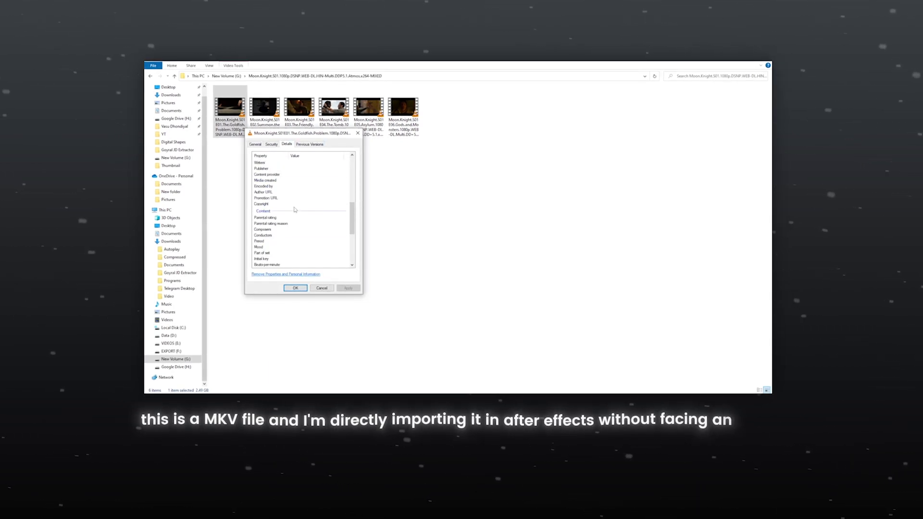
- Close the episode's Properties dialog and drag the first MKV episode toward After Effects
click(297, 288)
drag(228, 120, 252, 168)
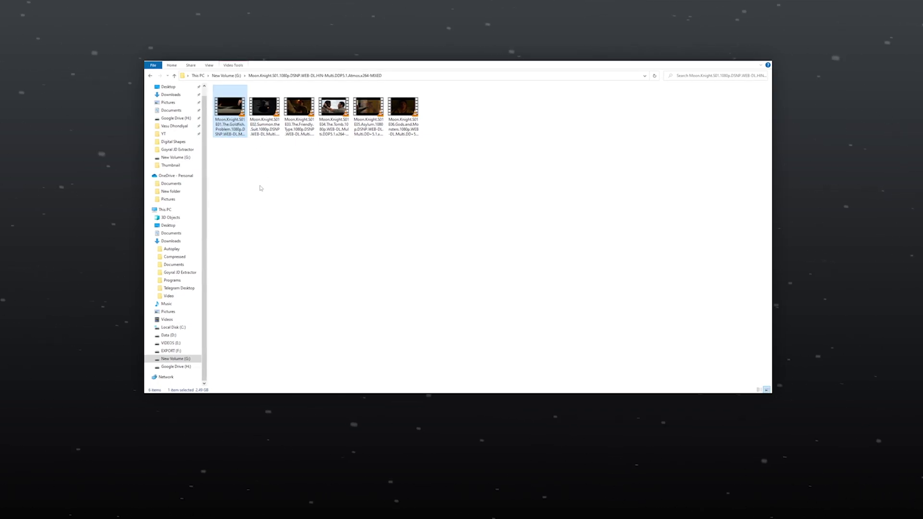
mouse_move(228, 110)
mouse_down()
mouse_move(143, 205)
mouse_move(95, 237)
mouse_move(85, 214)
mouse_up()
- Open the imported MKV episode in the Footage viewer and scrub past 11 minutes
key(alt+Tab)
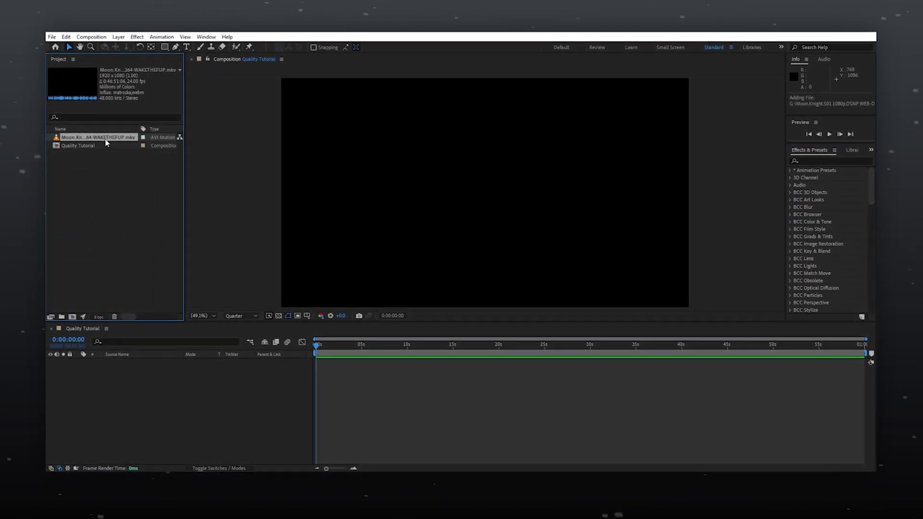
double_click(105, 138)
drag(293, 300, 334, 301)
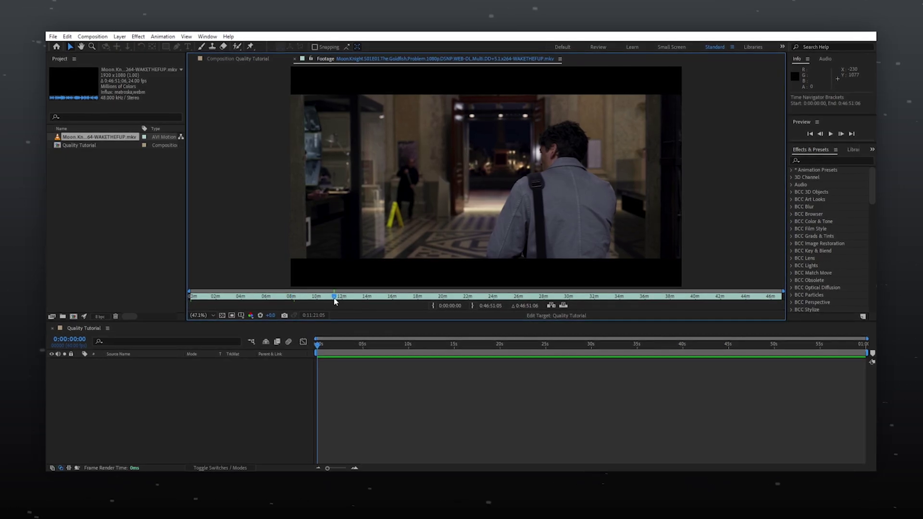
click(397, 301)
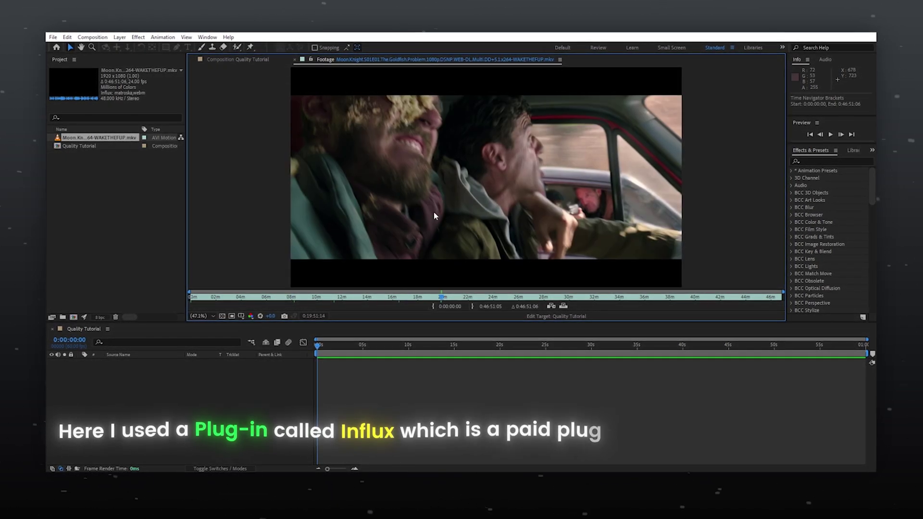
- Toggle the Project panel maximize back to normal and scrub the footage to about five minutes
key(grave)
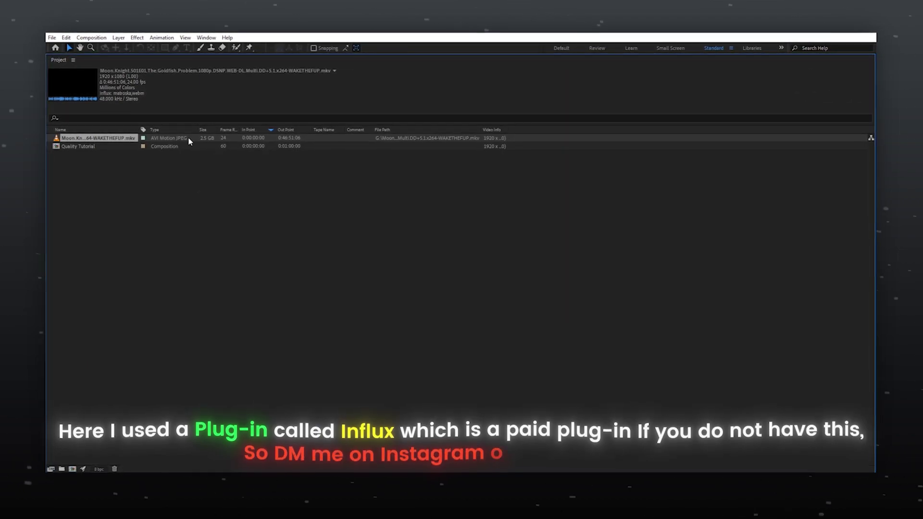
key(grave)
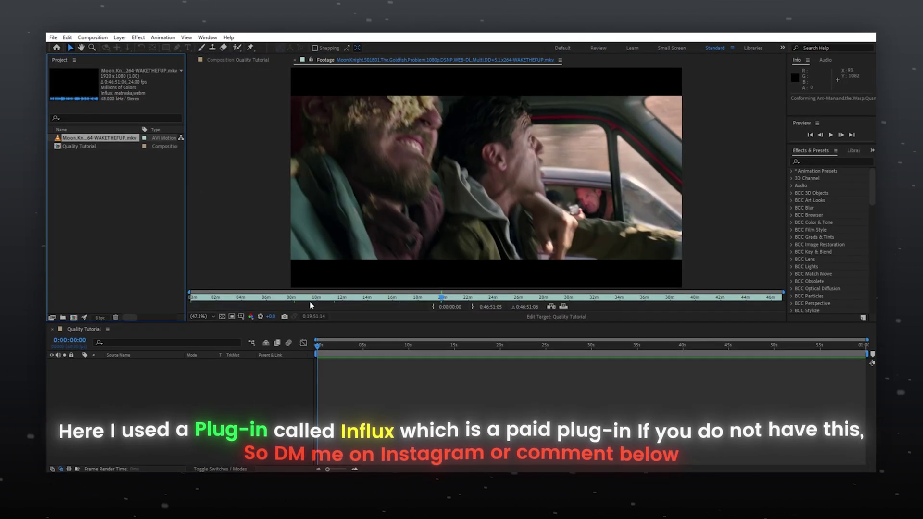
key(grave)
key(grave)
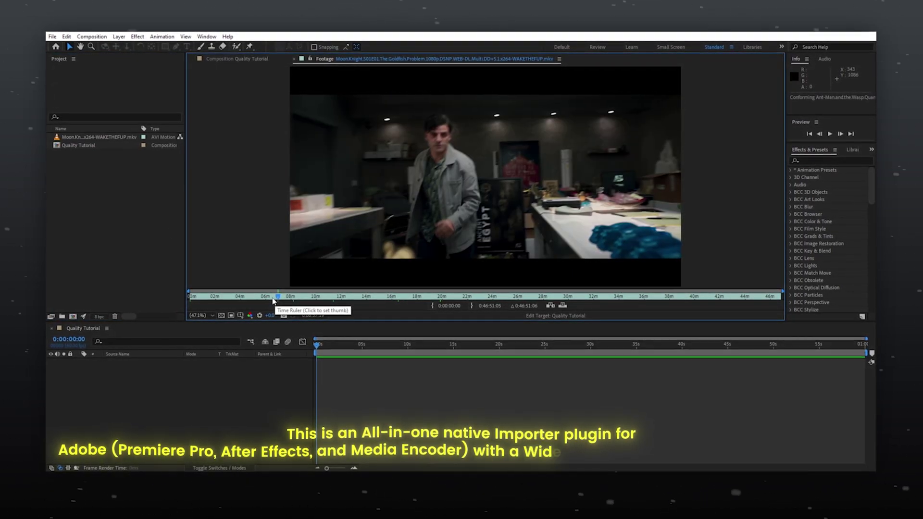
drag(274, 301, 245, 300)
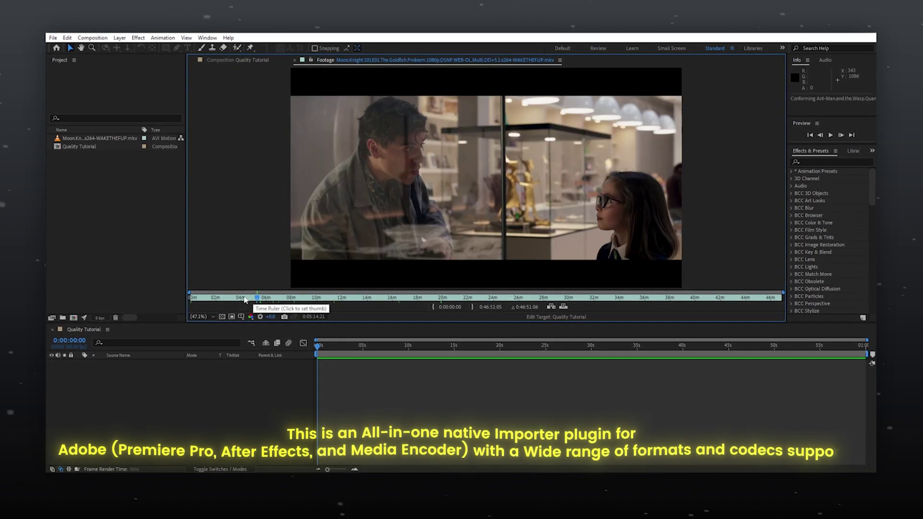